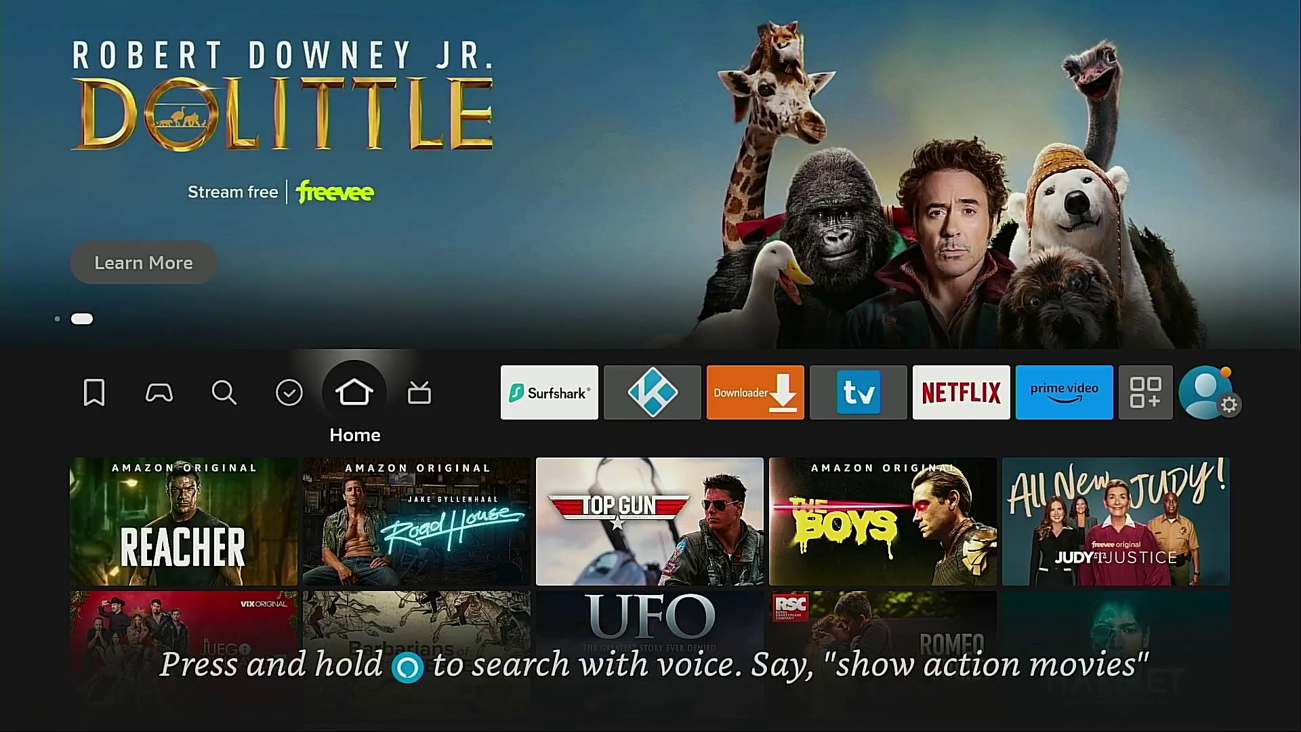
Step: Navigate the Settings grid to Network to see the connected Wi-Fi network
key(Right)
key(Right)
key(Right)
key(Right)
key(Right)
key(Right)
key(Right)
key(Right)
key(Right)
key(Down)
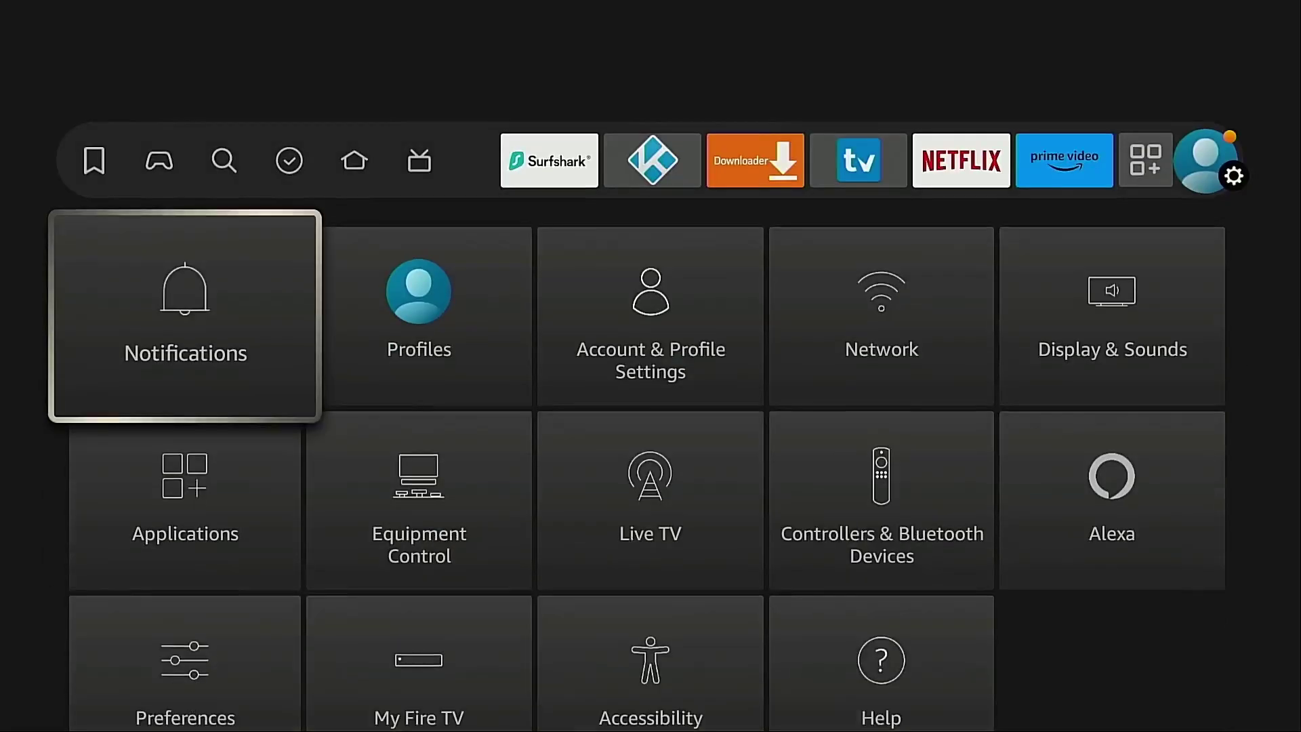
key(Right)
key(Right)
key(Right)
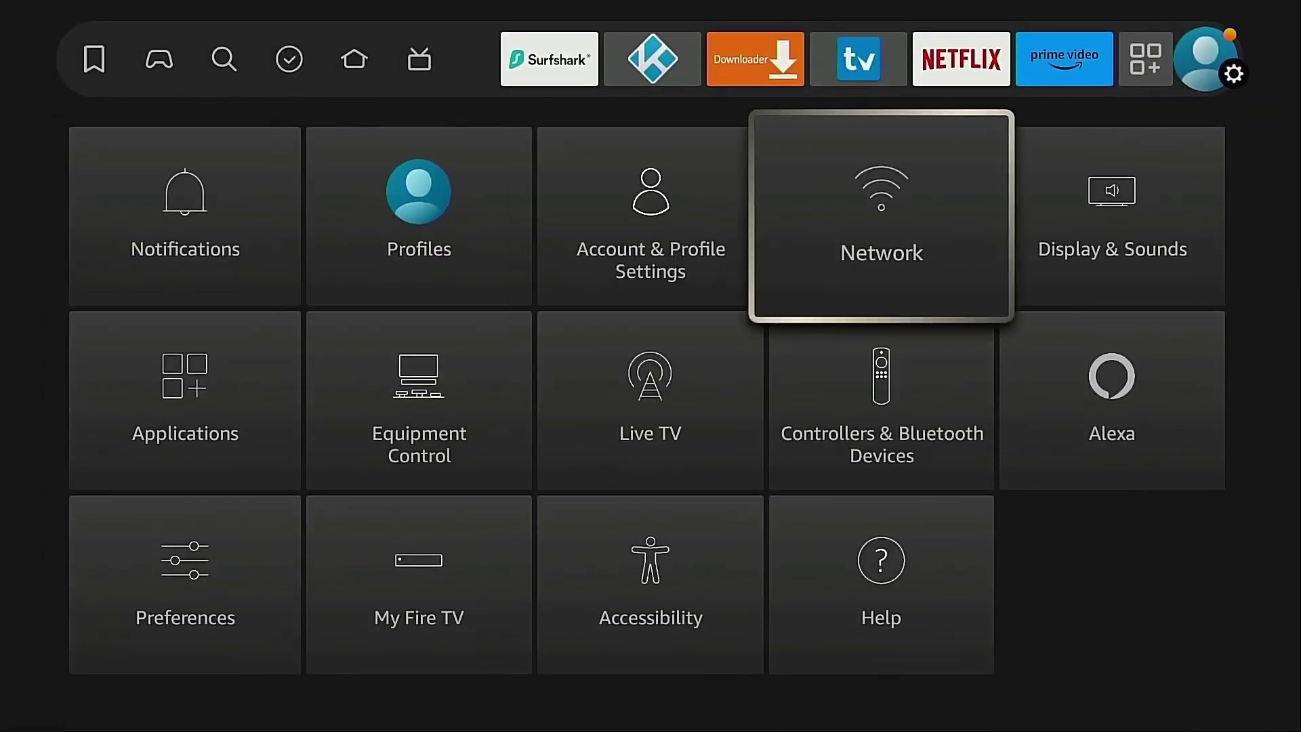
key(Return)
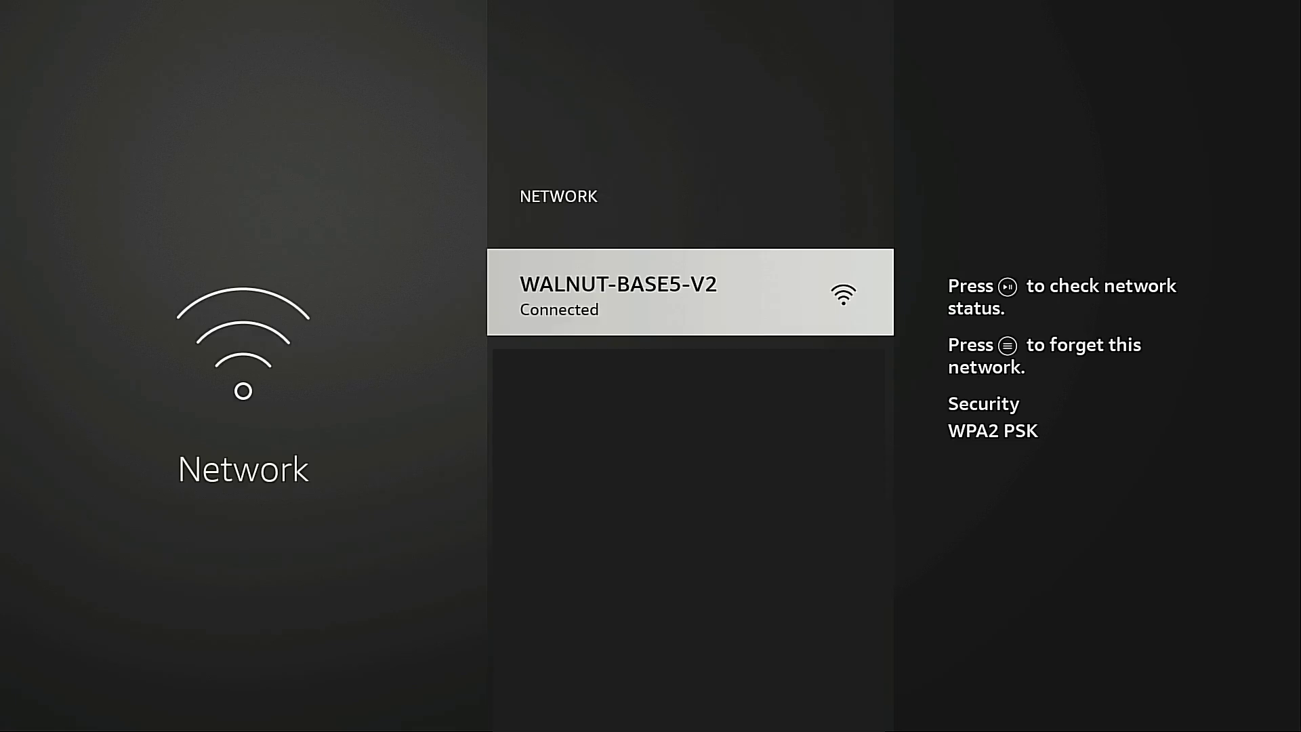
Step: Check Connection Status and run the built-in speed test, which reports 378.84 Mbps on 5GHz Wi-Fi
key(XF86AudioPlay)
key(Right)
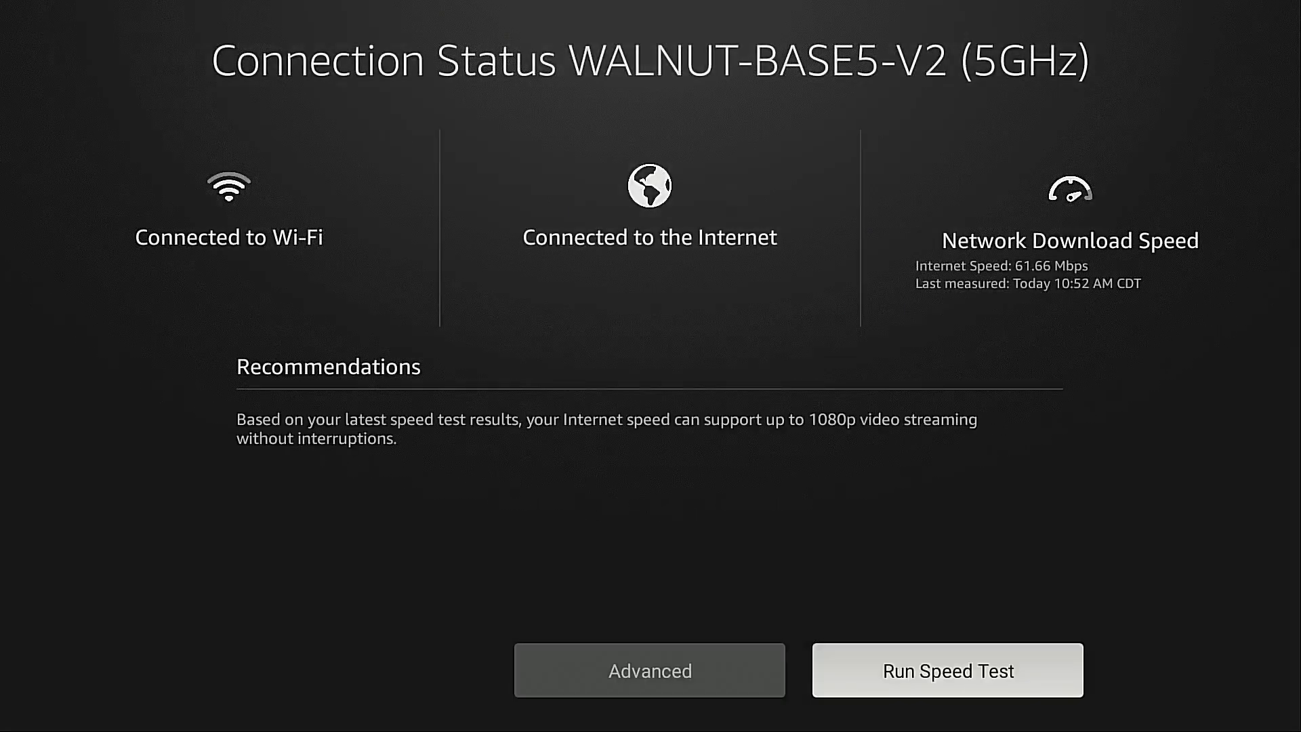
key(Return)
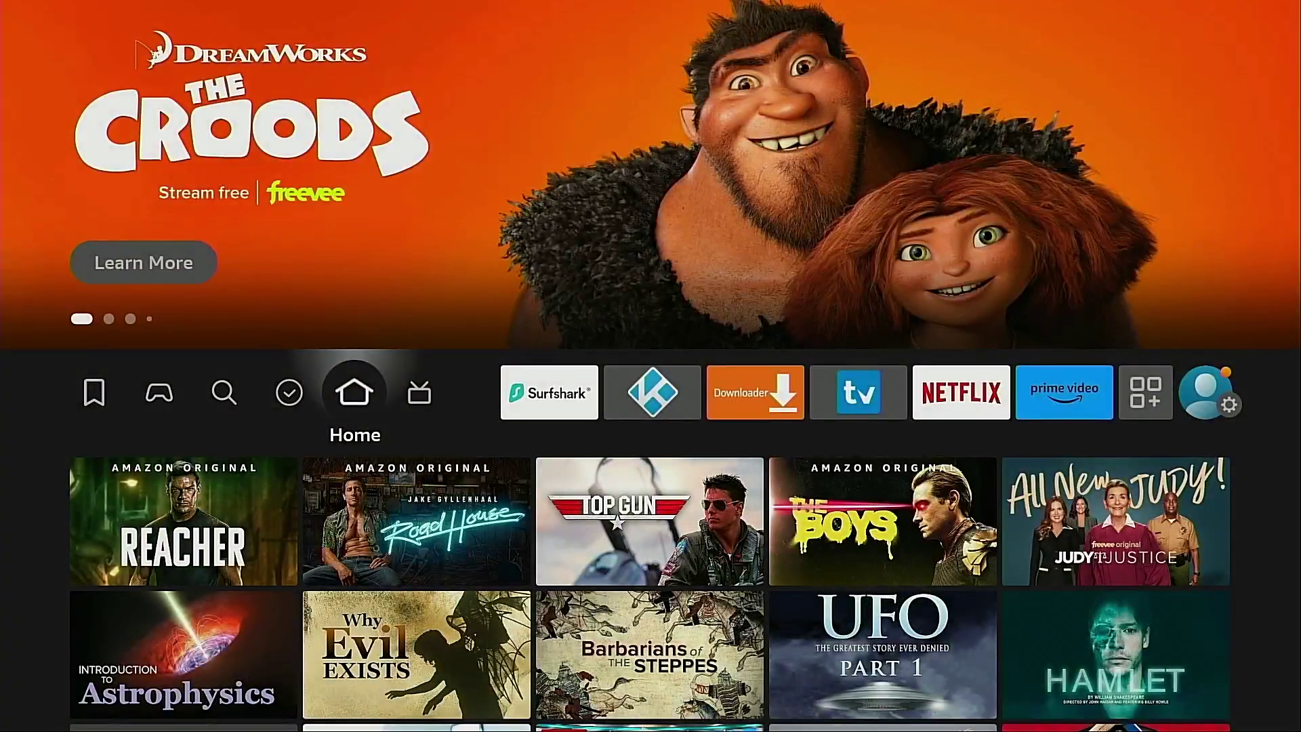
Step: Go to the Find page and bring up the search keyboard
key(Left)
key(Left)
key(Return)
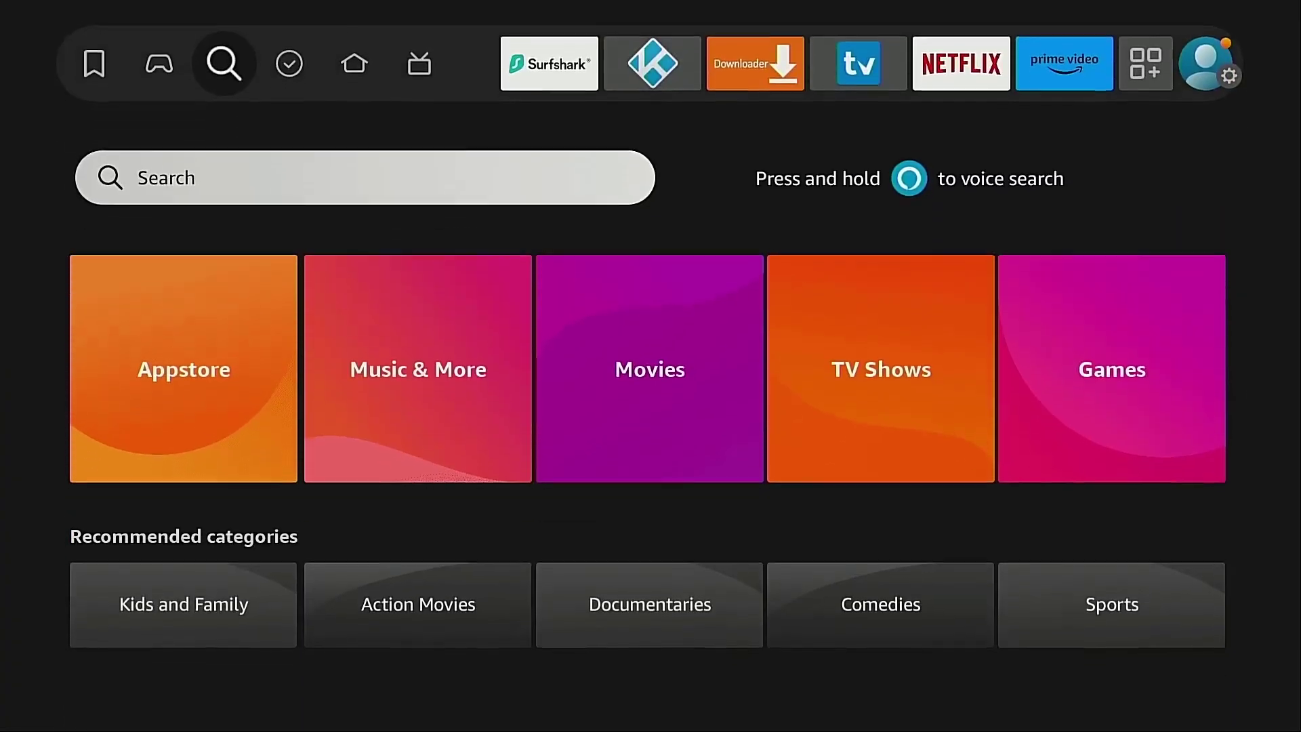
key(Return)
Step: Spell 'Analiti' and pick the Analiti Speed Test Wifi Analyzer suggestion
key(Right)
key(Left)
key(Return)
key(Down)
key(Return)
key(Up)
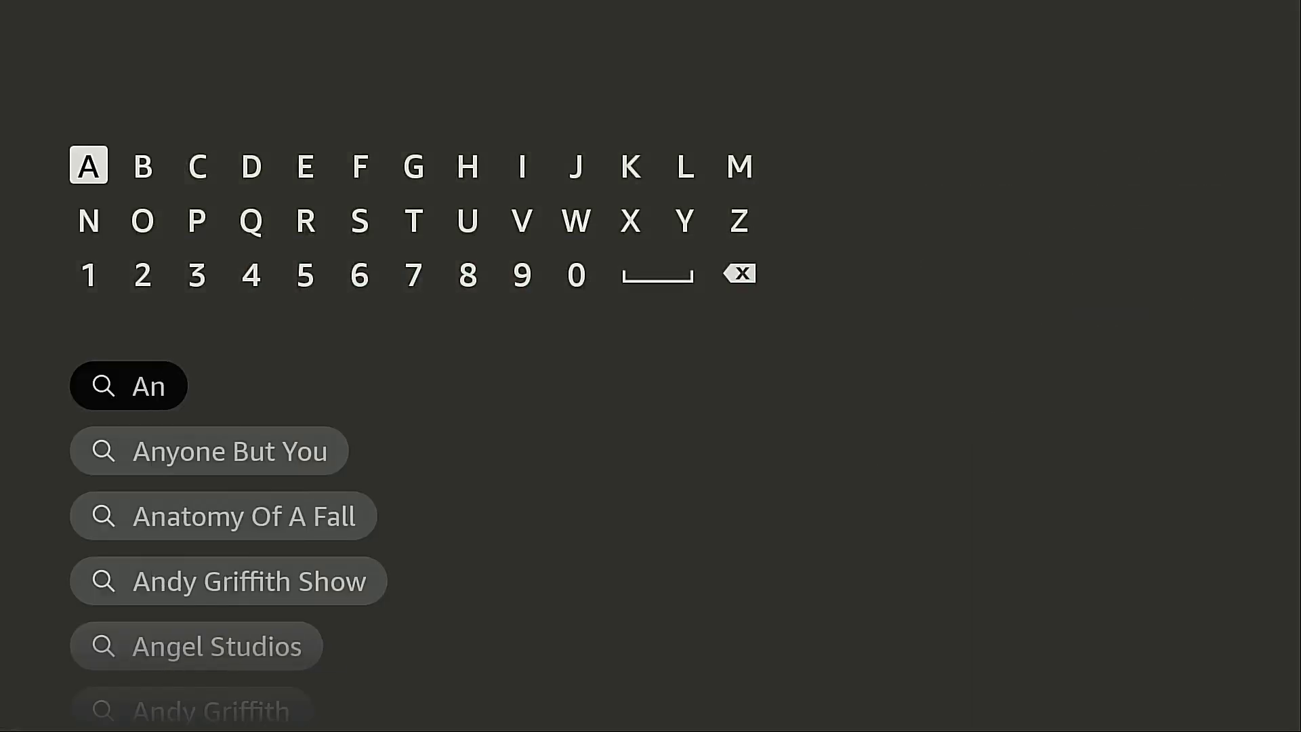
key(Return)
text(liti)
key(Down)
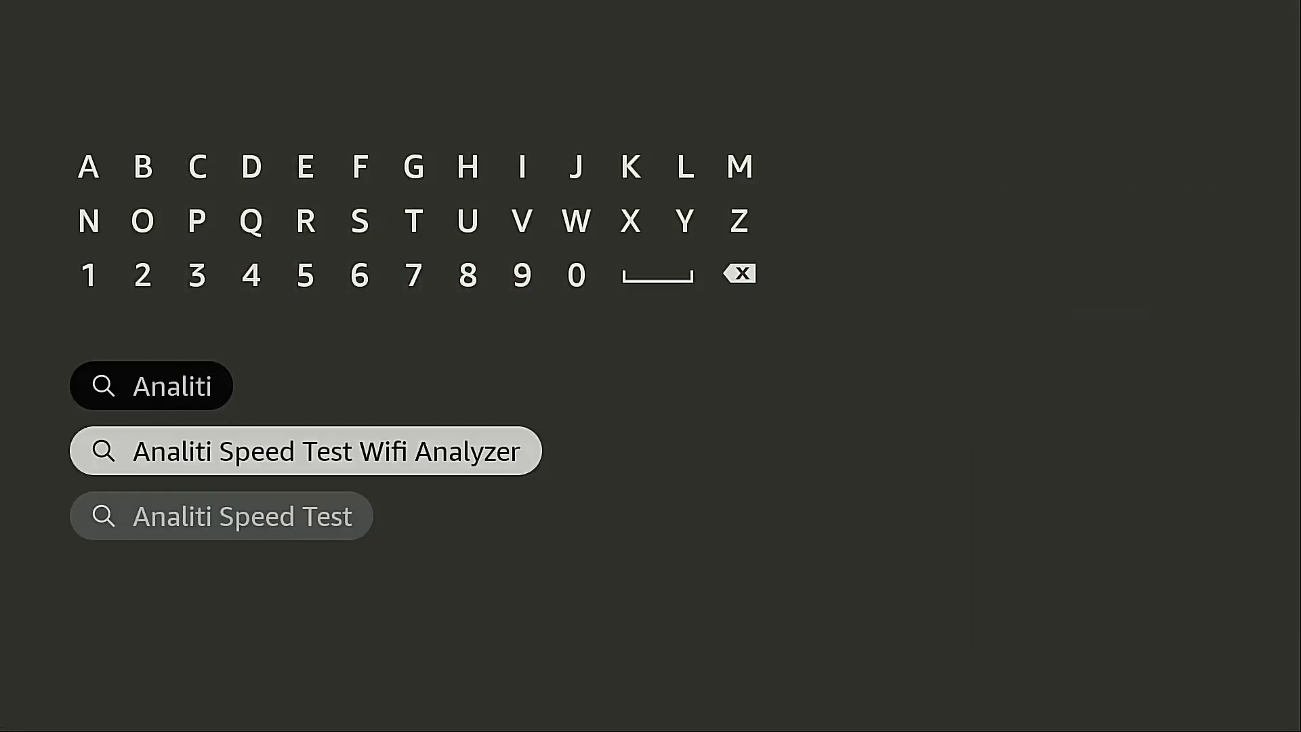
key(Return)
key(Return)
key(Return)
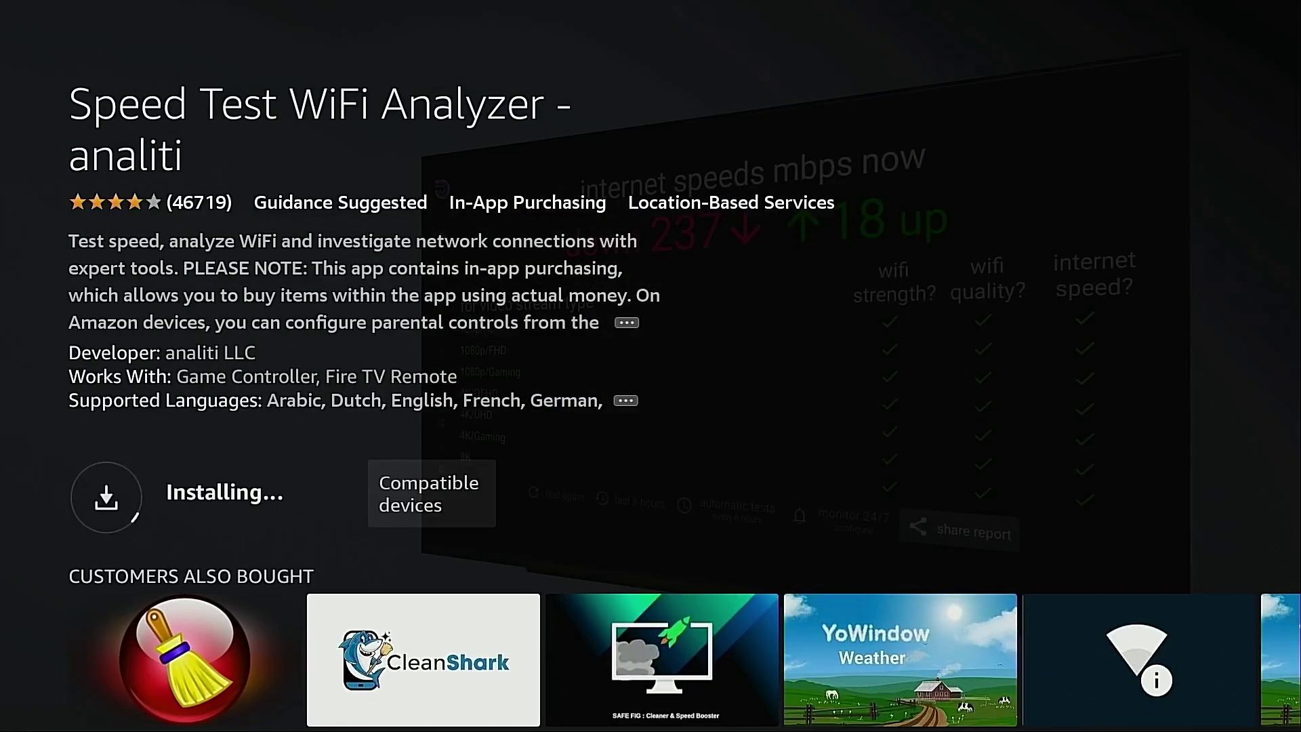
Step: Open the analiti app and let its quick test finish: 379 Mbps down, 261 Mbps up, 15 ms ping
key(Return)
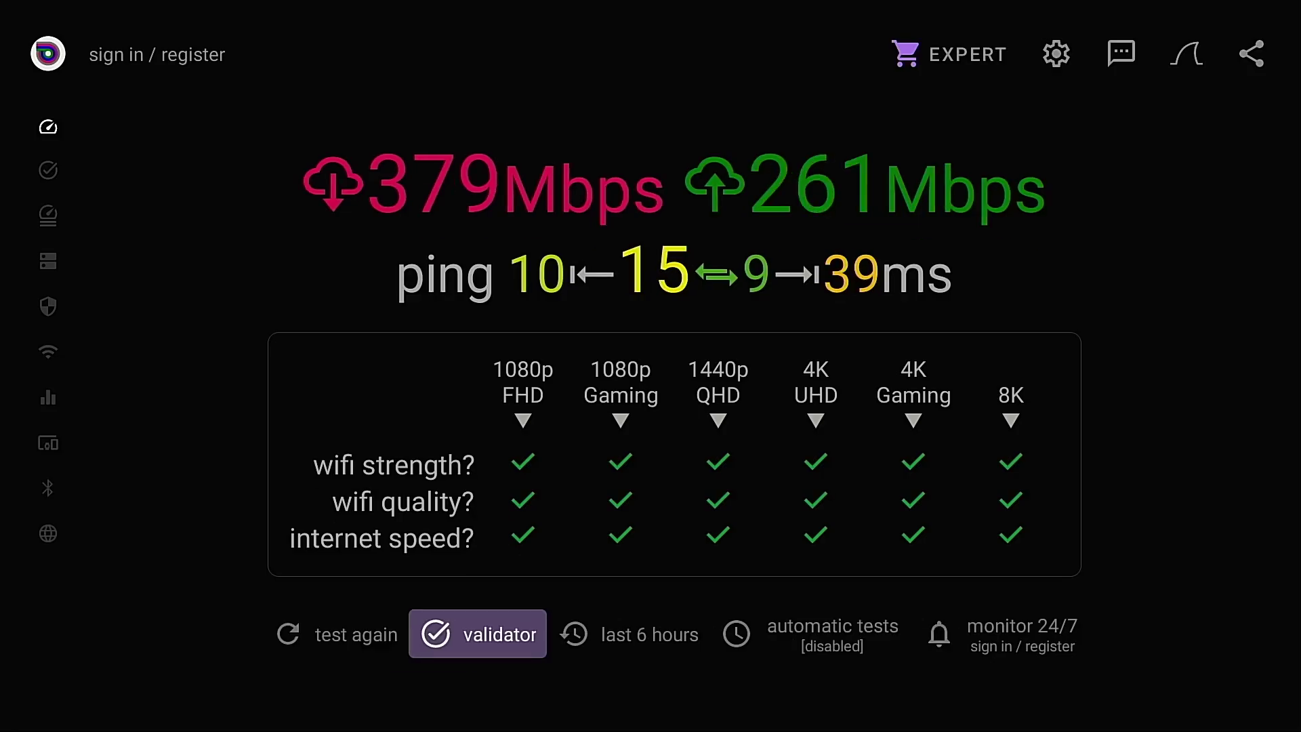
Step: Open the analiti tools drawer and browse Validator, WiFi Channels and Connected Devices
key(Left)
key(Left)
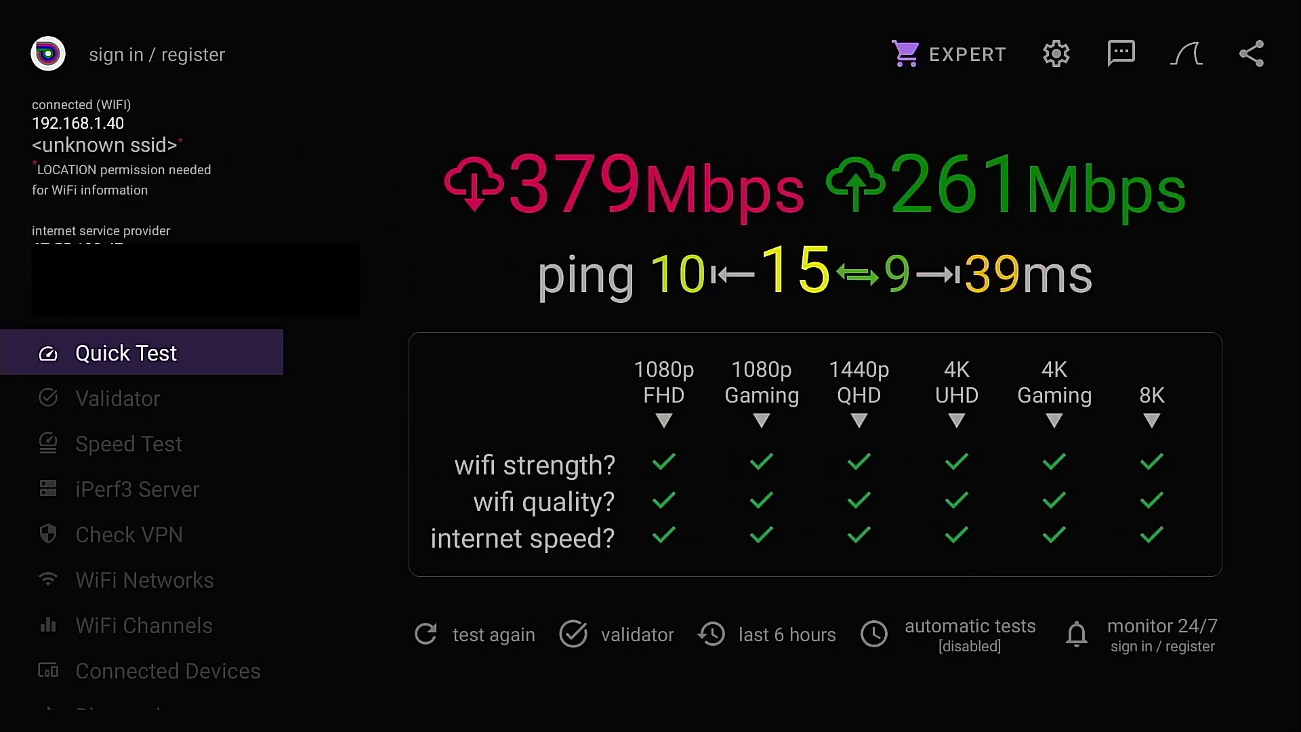
key(Down)
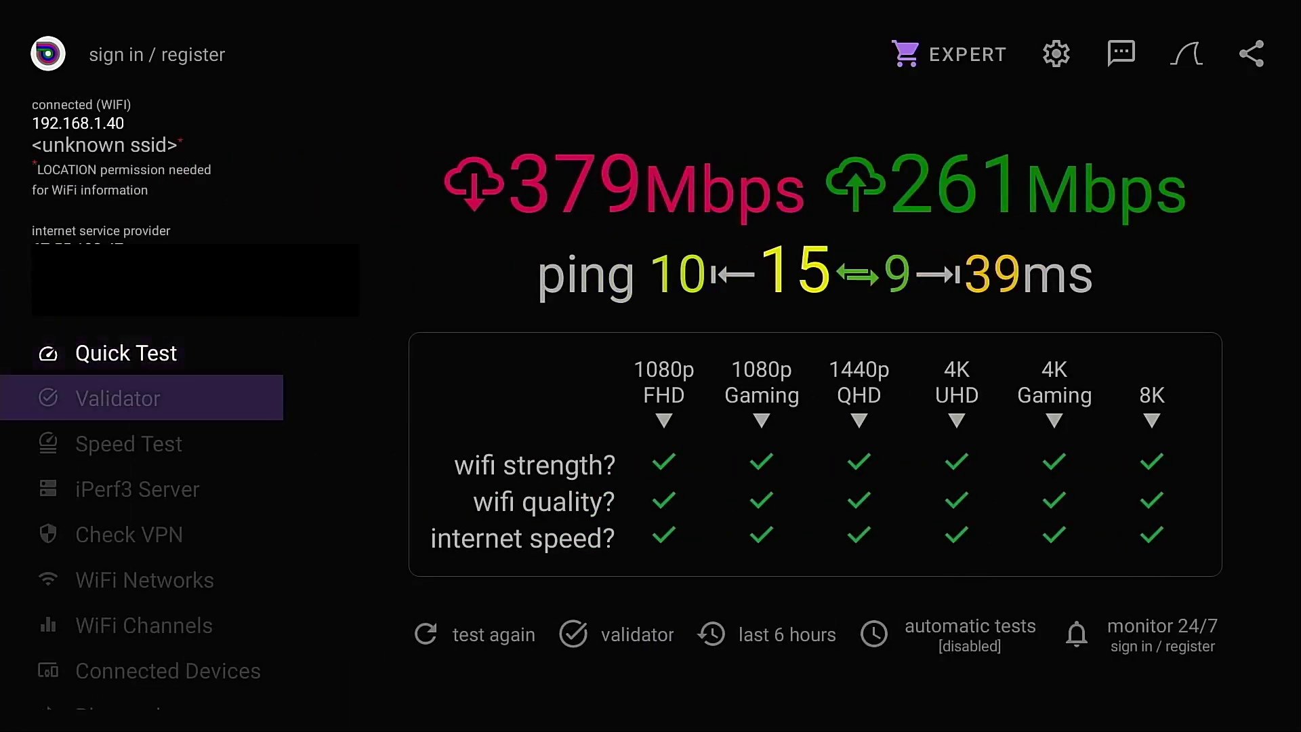
key(Down)
key(Down)
key(Down)
key(Down)
key(Down)
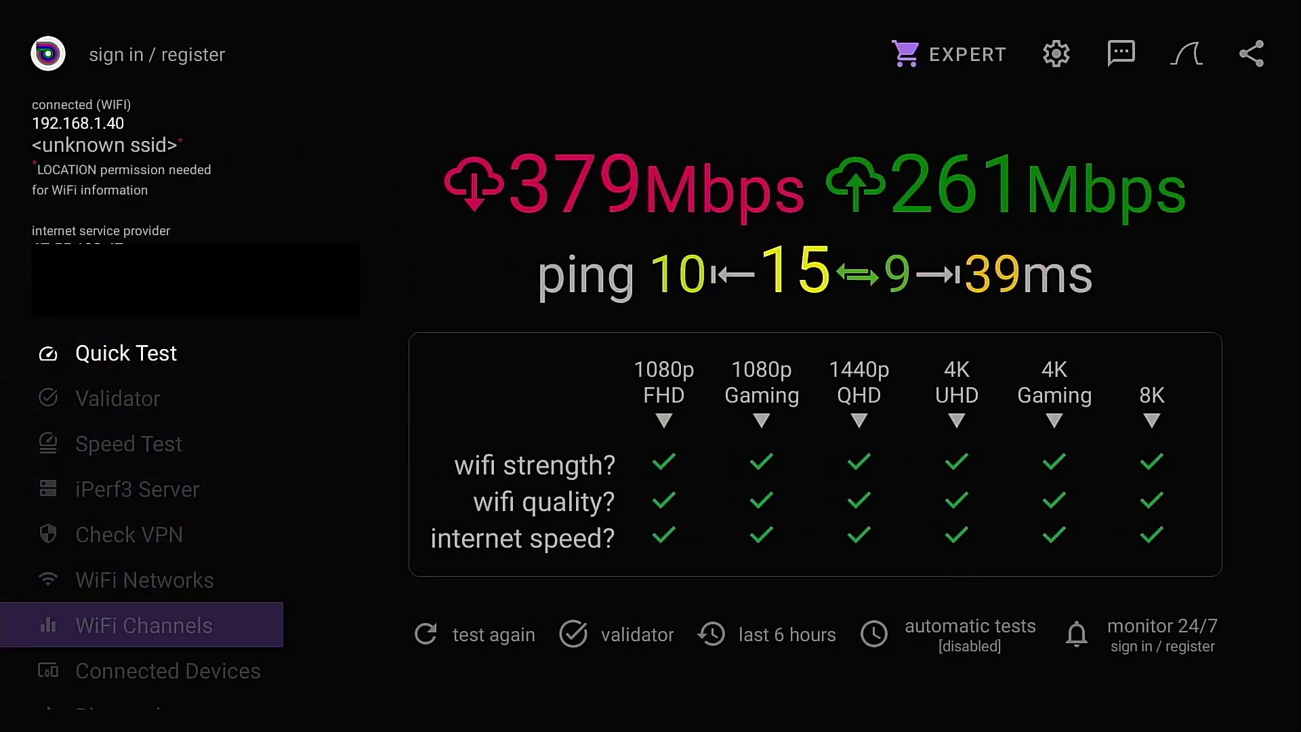
key(Down)
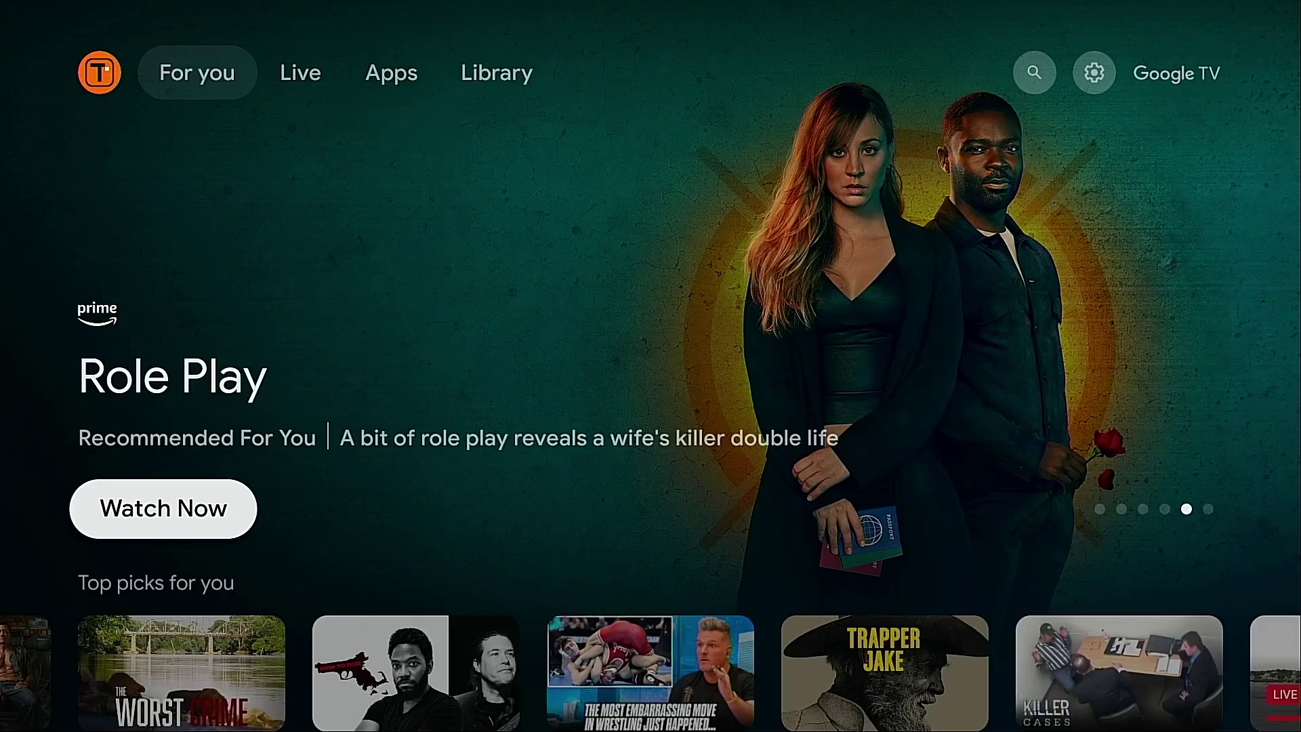
Step: Switch to the Google TV Apps section and start a search for apps and games
key(Up)
key(Right)
key(Right)
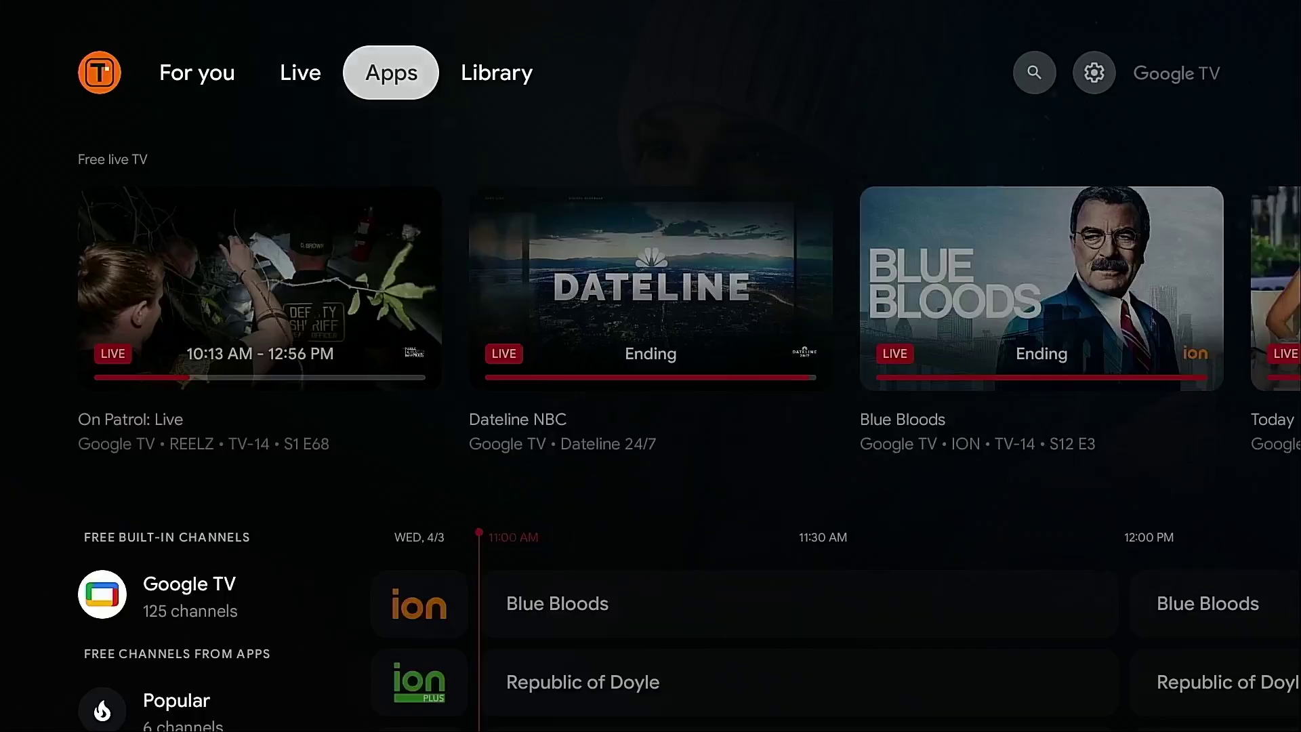
key(Down)
key(Down)
key(Down)
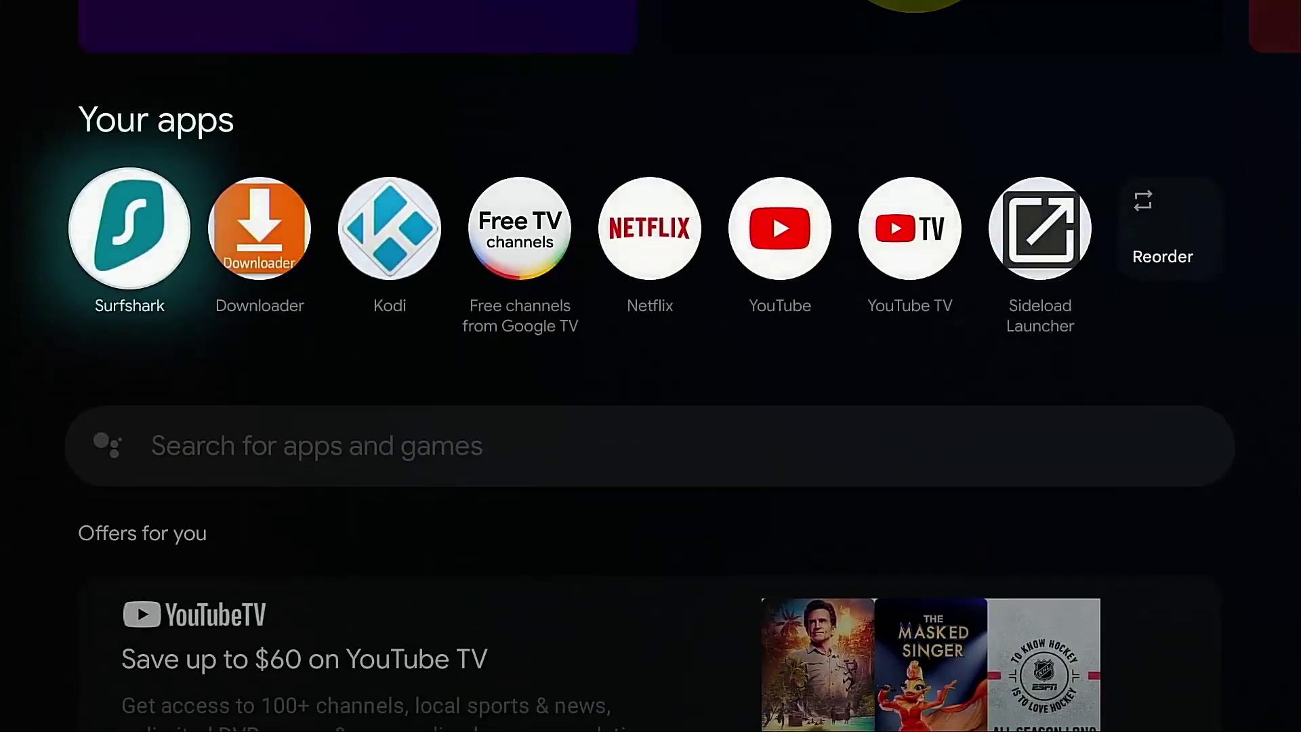
key(Return)
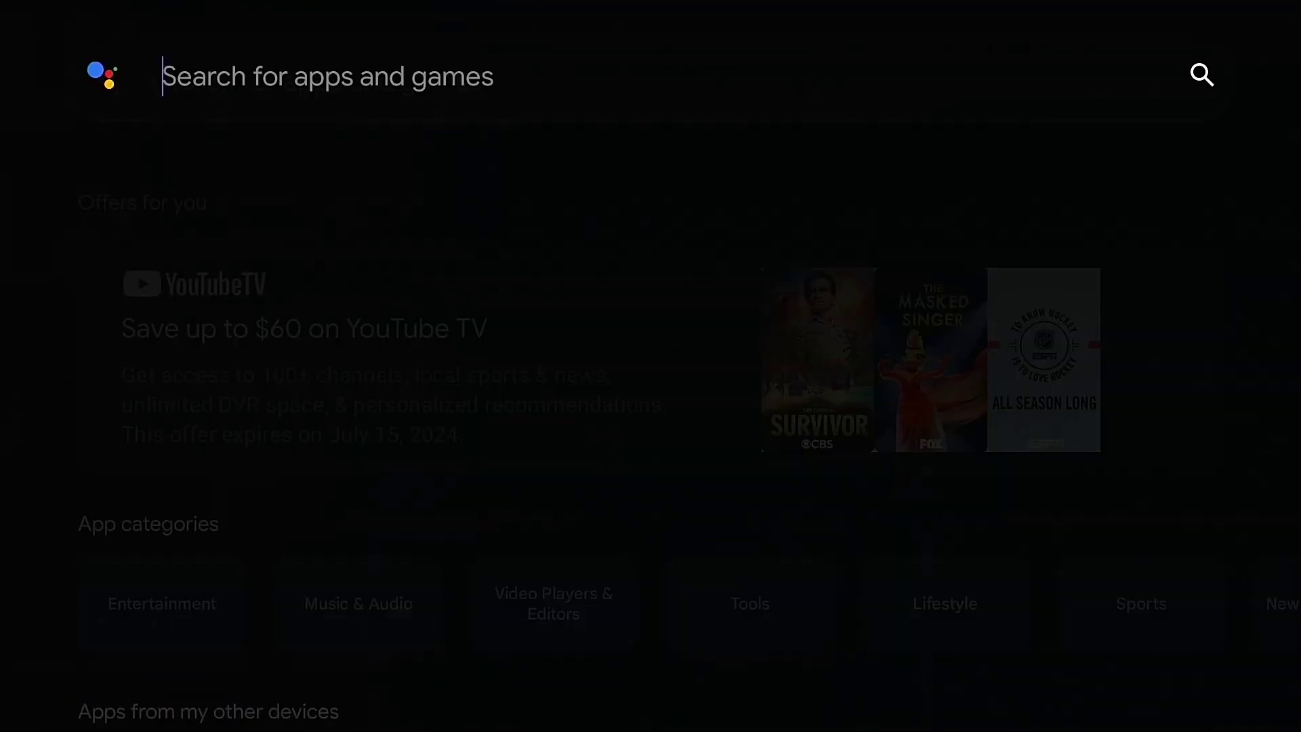
Step: Search for 'analiti', which turns out not to be available on this TV
key(Down)
key(Return)
key(Down)
key(Right)
key(Right)
key(Right)
key(Right)
key(Right)
text(naliti)
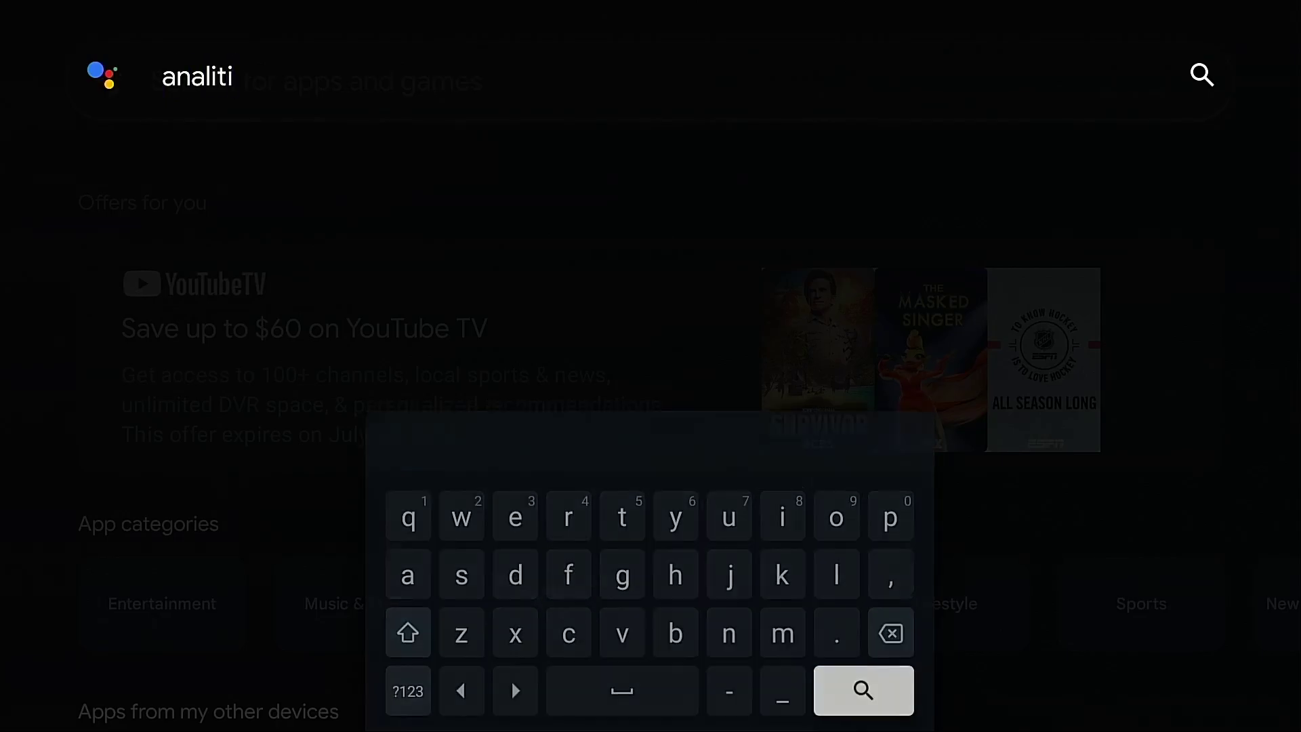
key(Return)
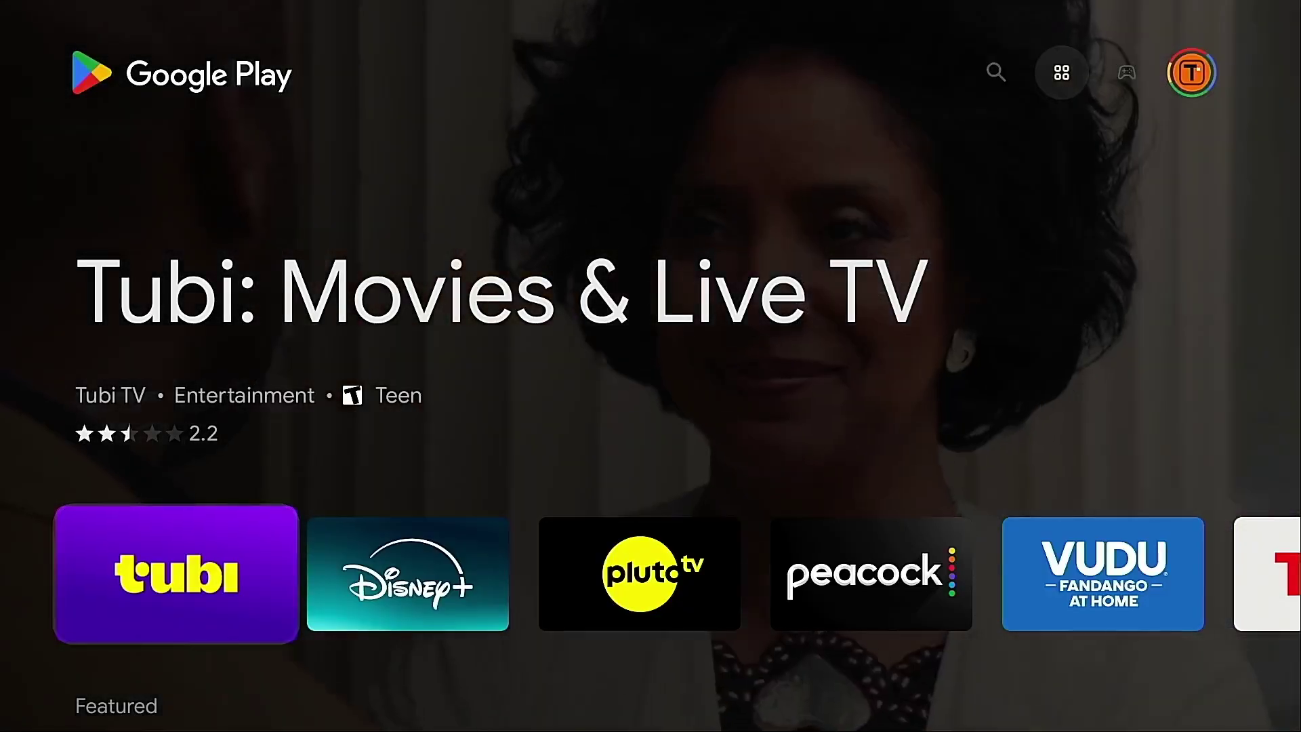
Step: Go to the Google Play Store search page and focus the search field
key(Up)
key(Left)
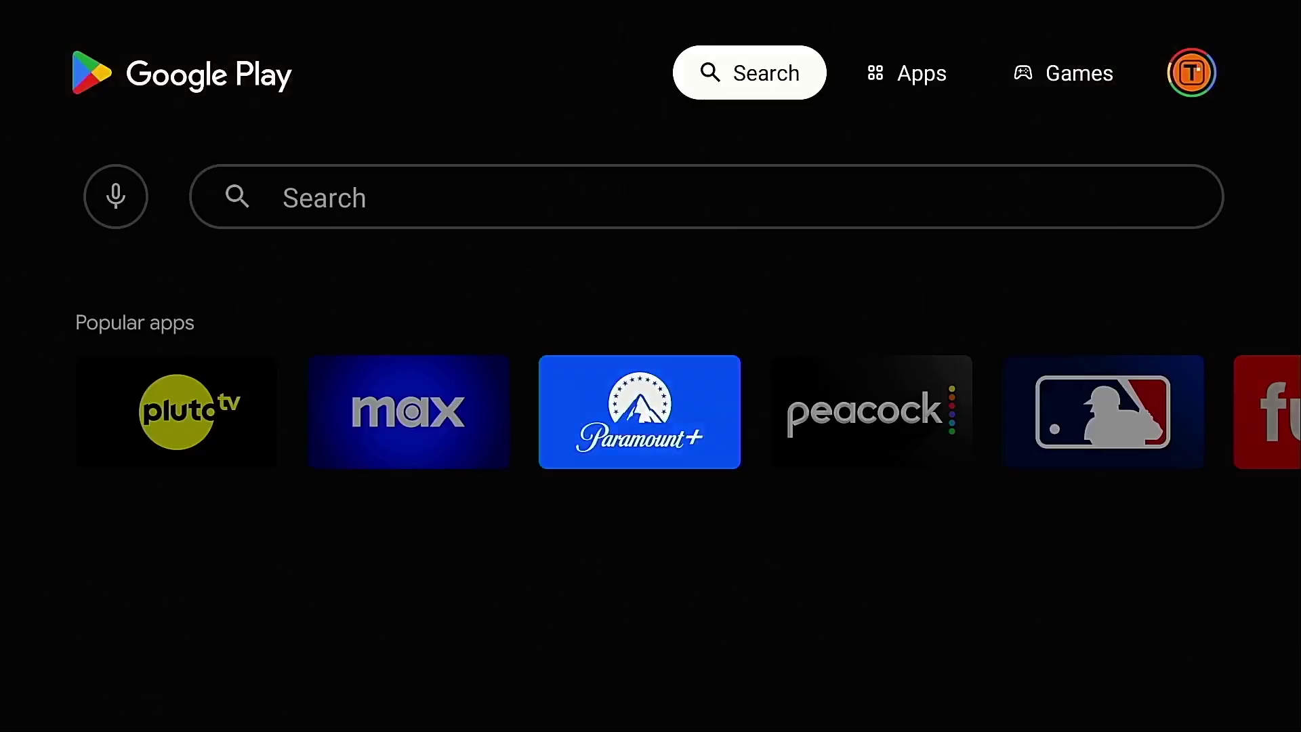
key(Down)
key(Left)
key(Left)
key(Left)
key(Left)
key(Left)
key(Left)
key(Left)
key(Left)
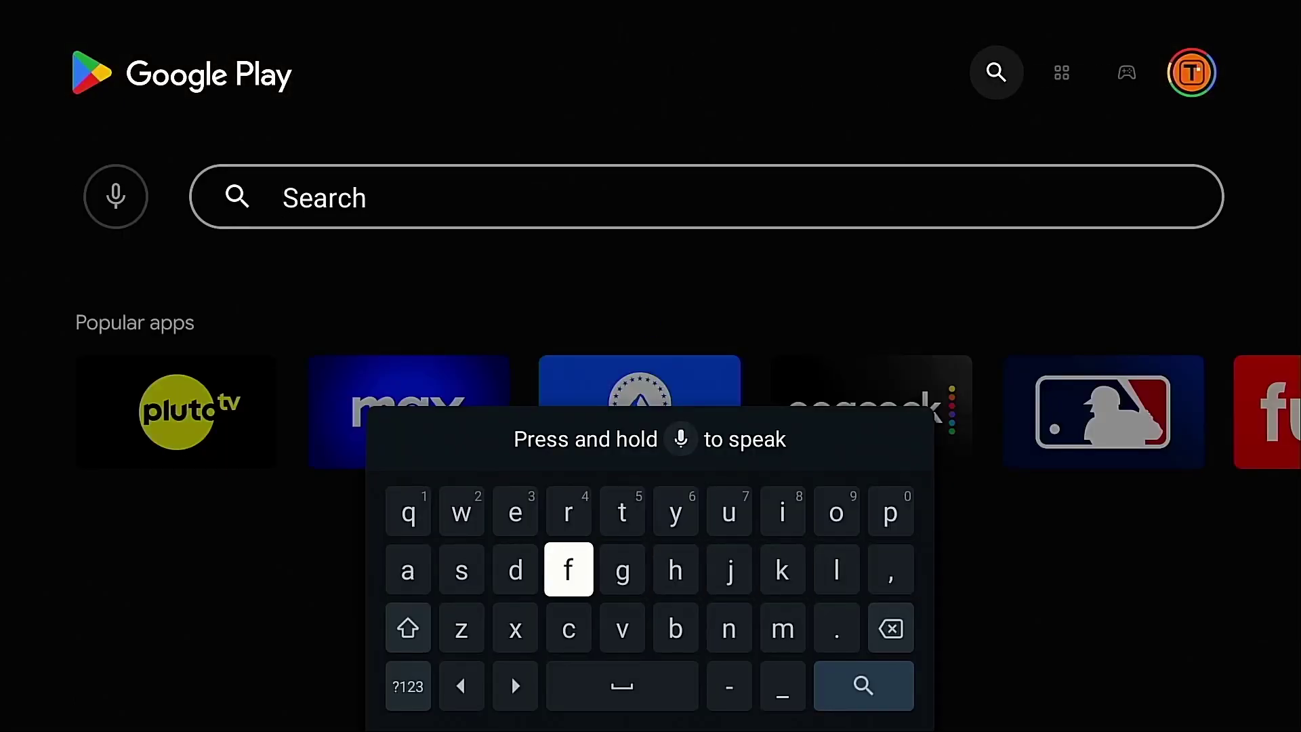
Step: Search for 'analiti' and install Speed Test WiFi Analyzer
key(Return)
key(Right)
key(Right)
key(Right)
key(Right)
key(Down)
key(Right)
key(Right)
text(naliti)
key(Return)
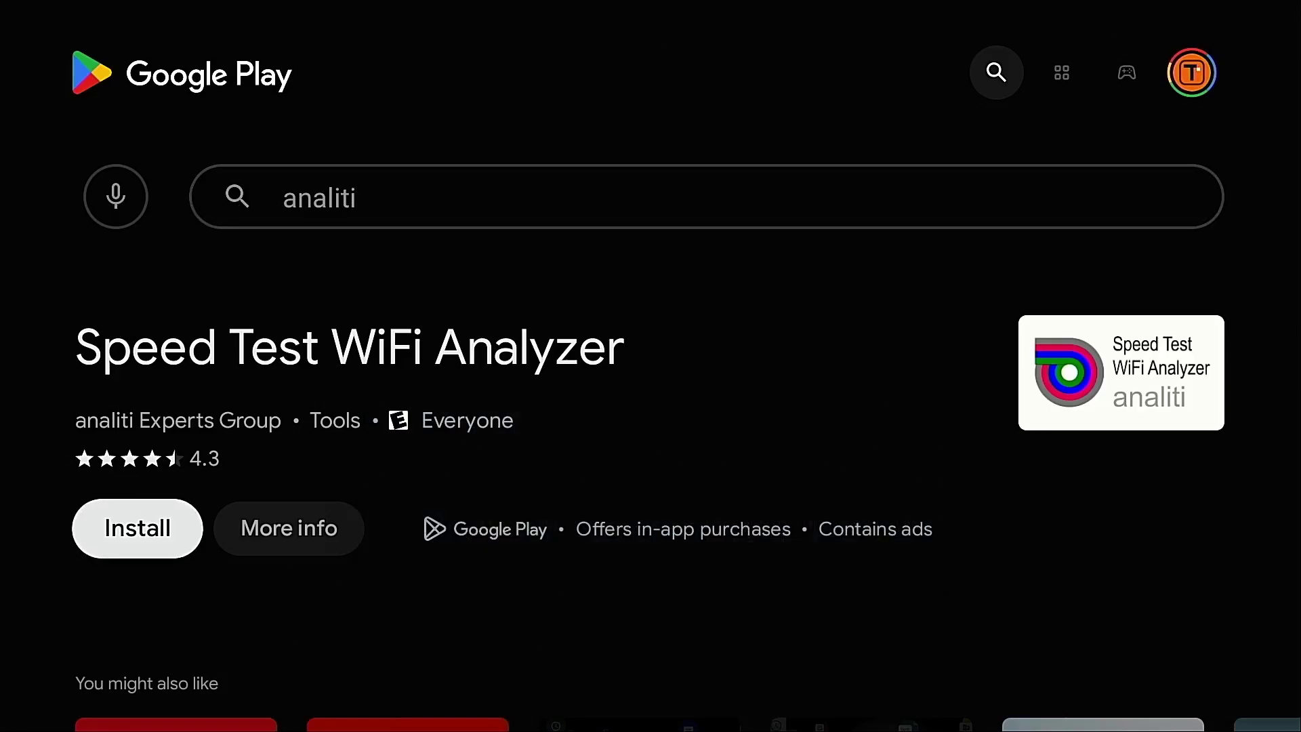
key(Return)
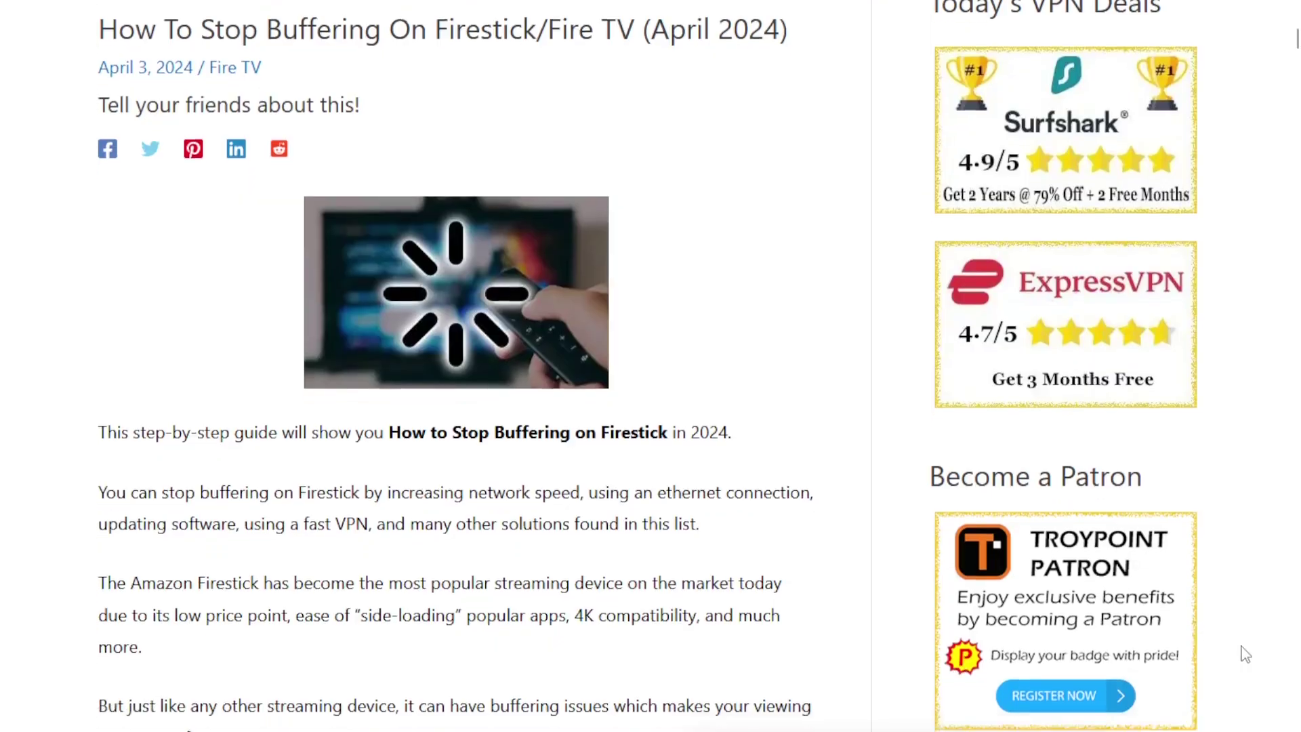
scroll(1245, 653, down, 7)
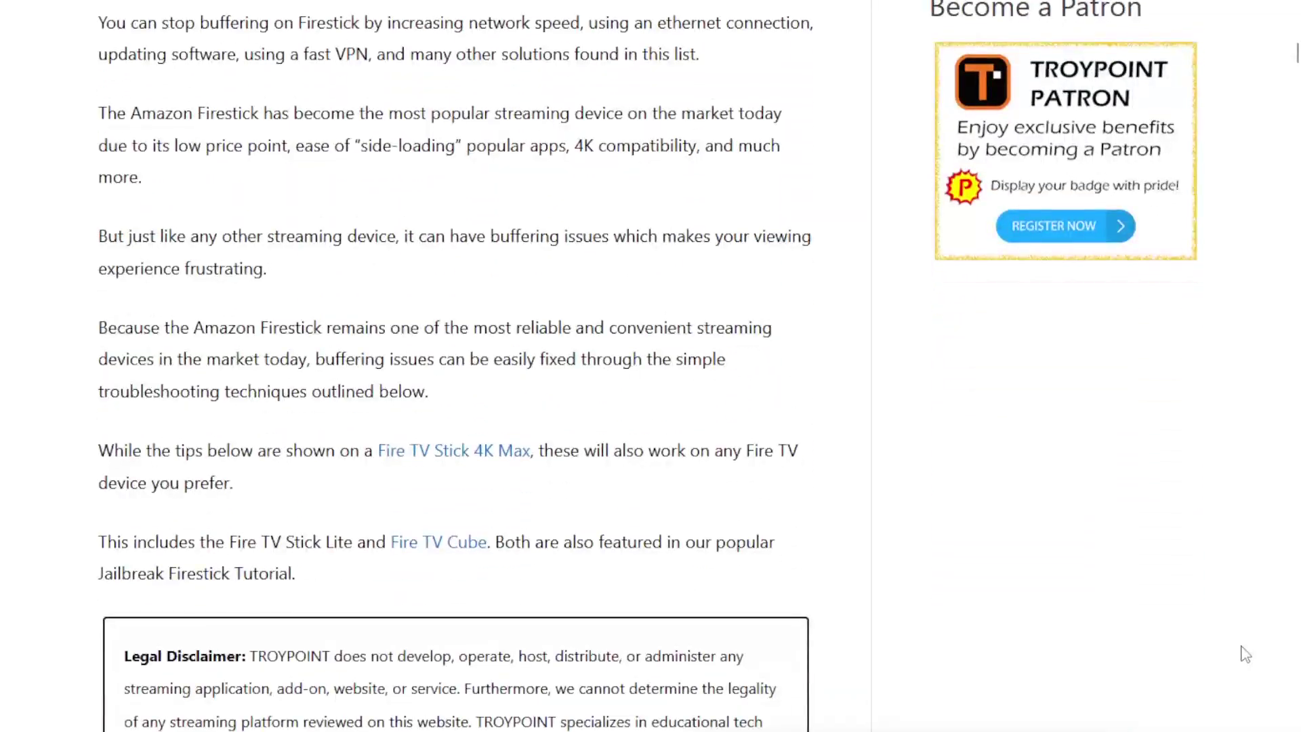
Step: Scroll the TROYPOINT buffering article down to section 10, Turn Off Firestick/Fire TV to Sleep Mode
scroll(1245, 654, down, 14)
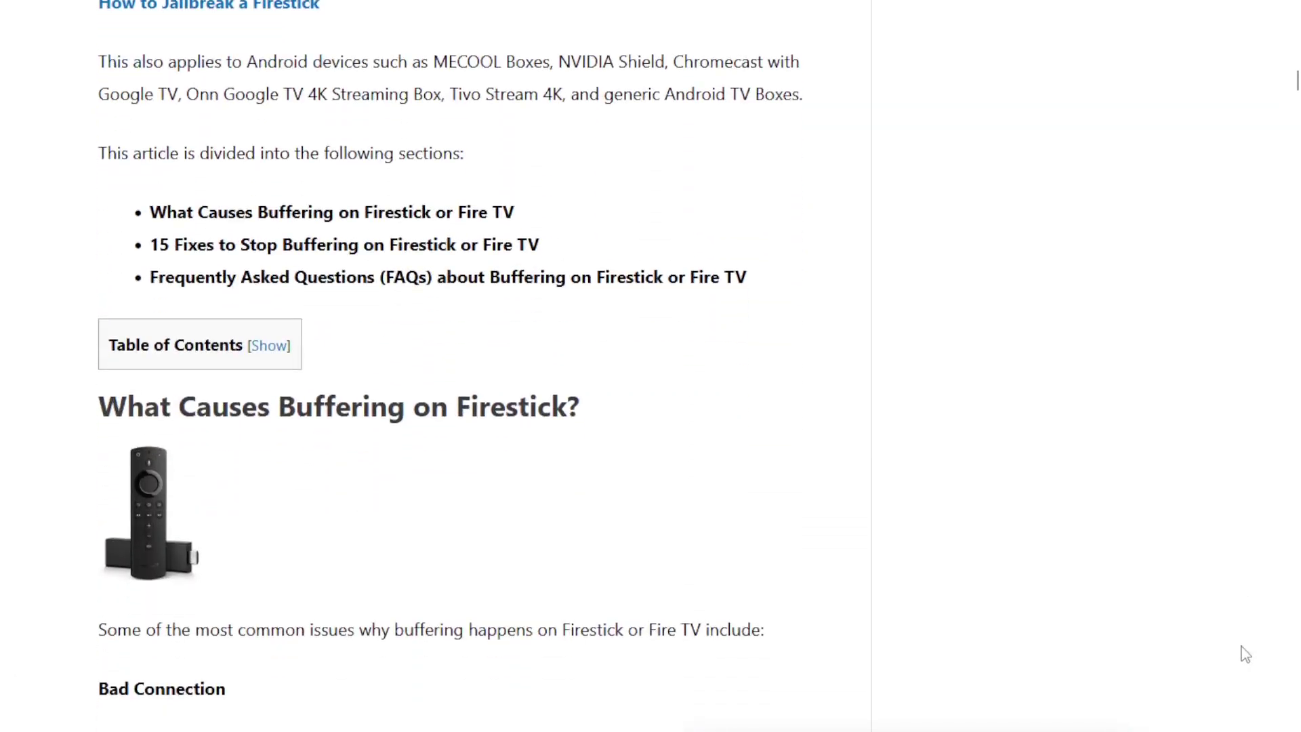
scroll(1246, 653, down, 1)
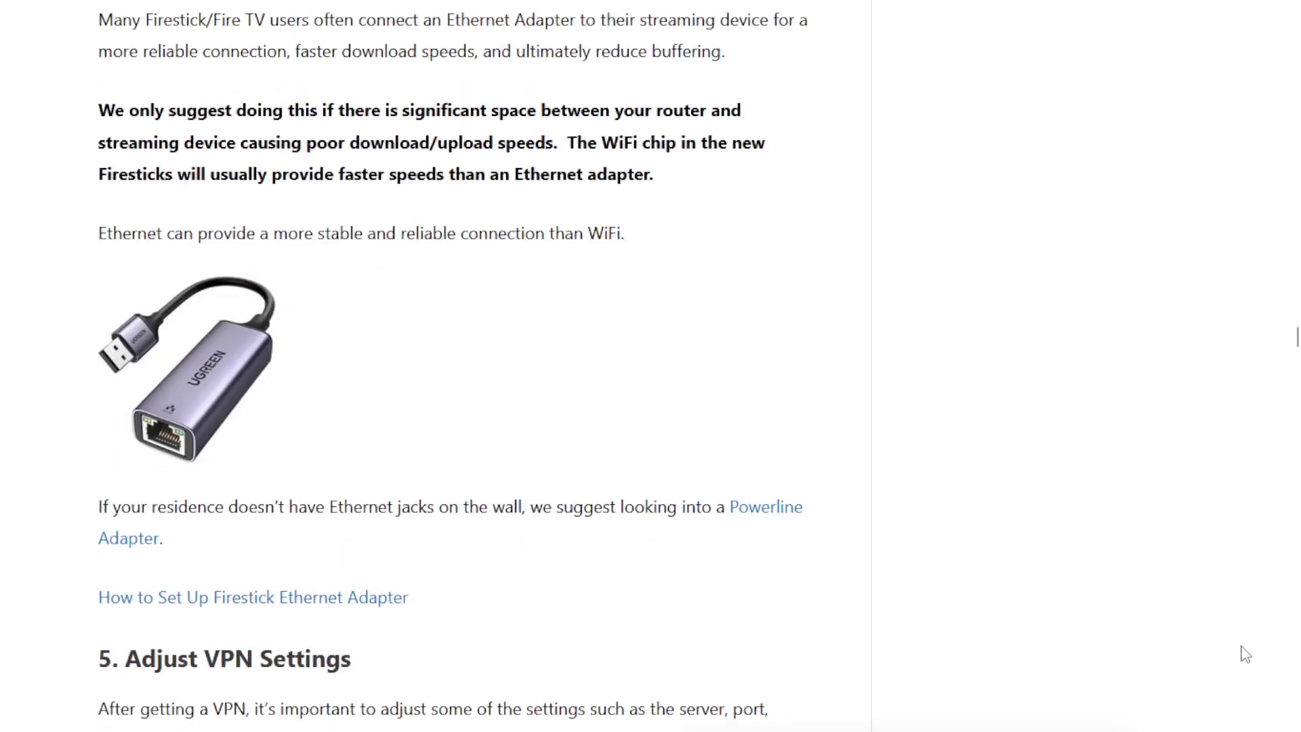
scroll(1246, 654, down, 10)
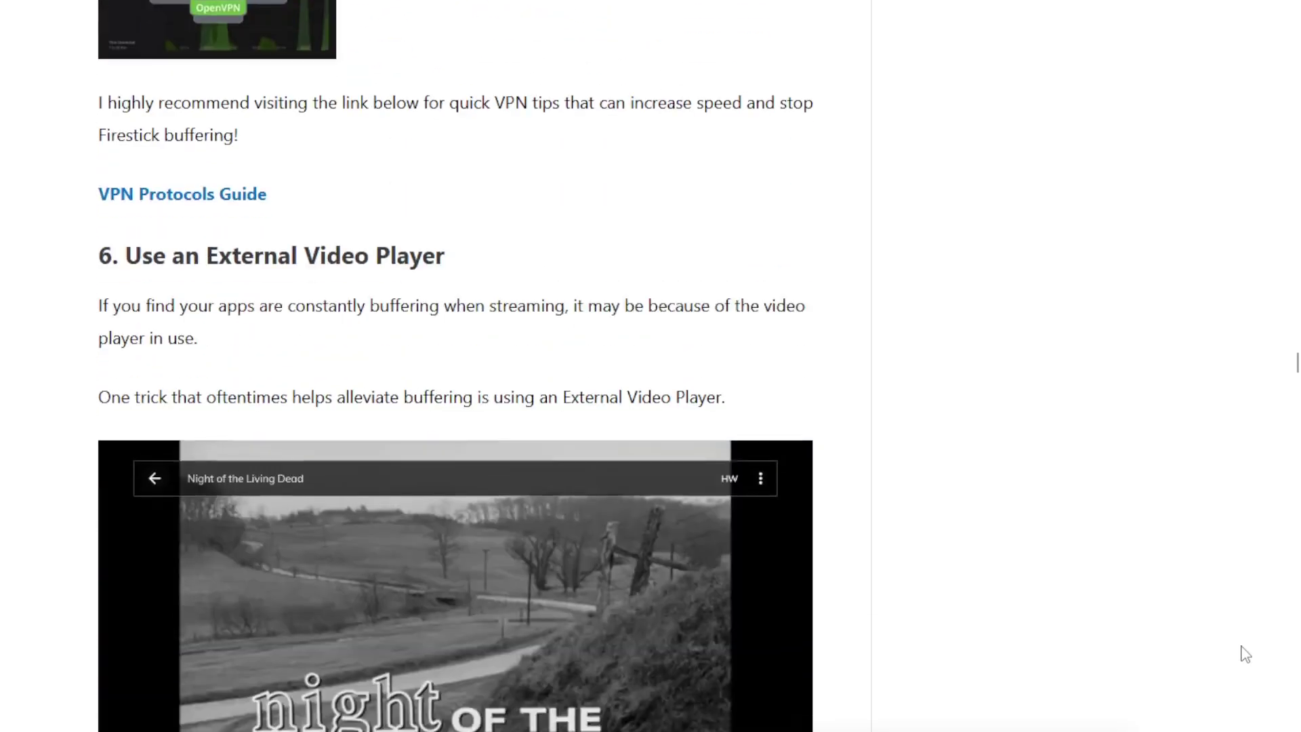
scroll(1246, 654, down, 5)
scroll(1246, 654, down, 14)
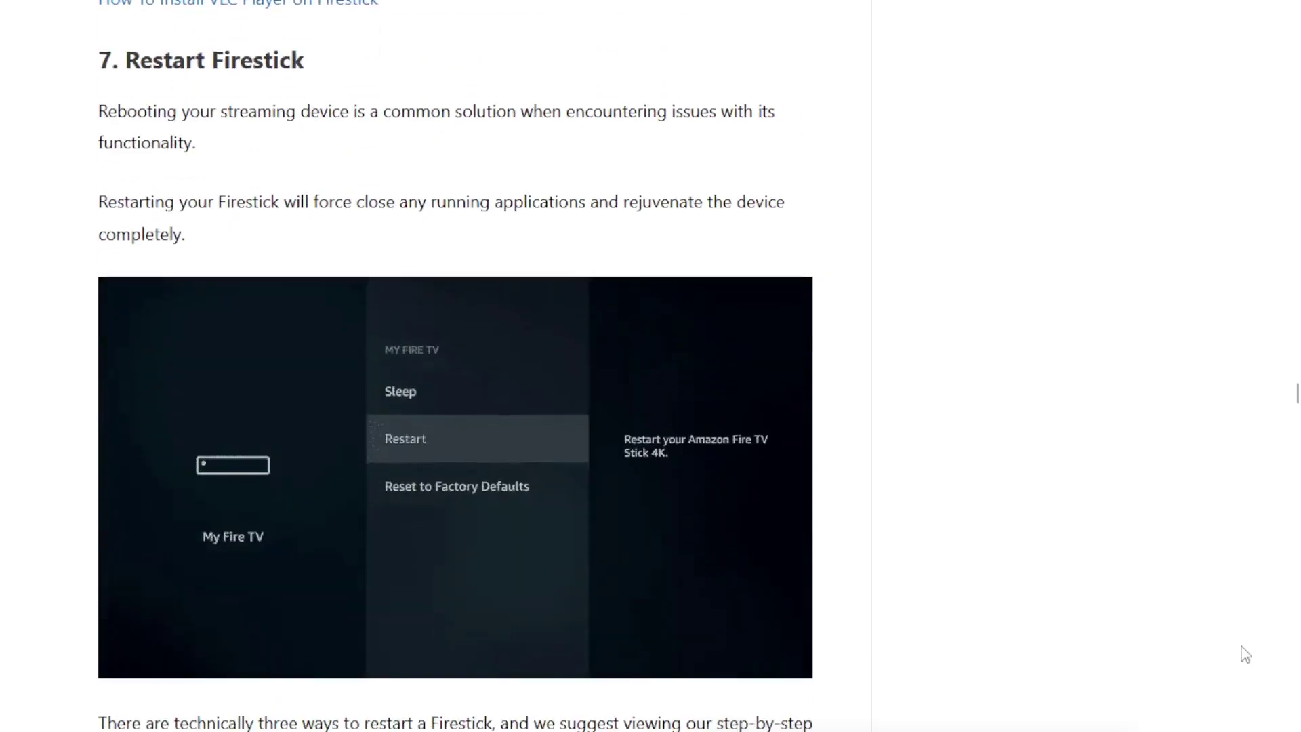
scroll(1244, 652, down, 9)
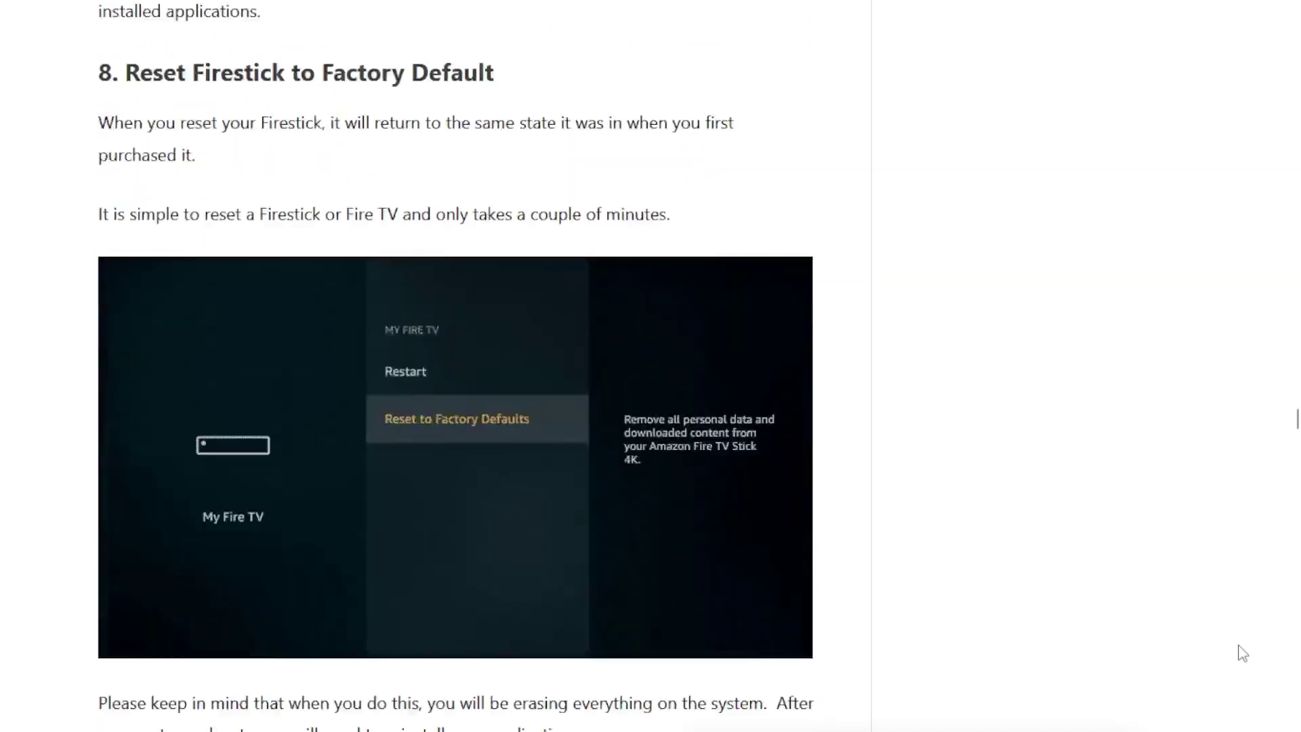
scroll(1242, 653, down, 20)
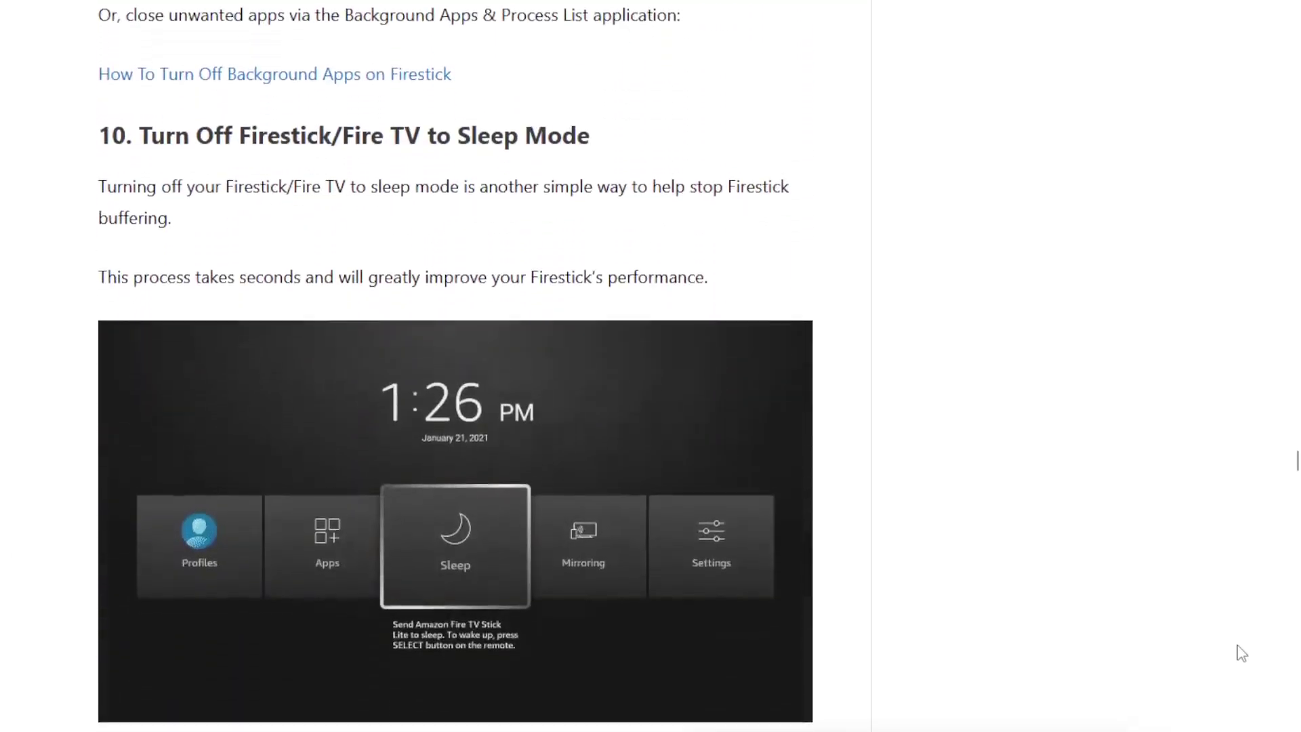